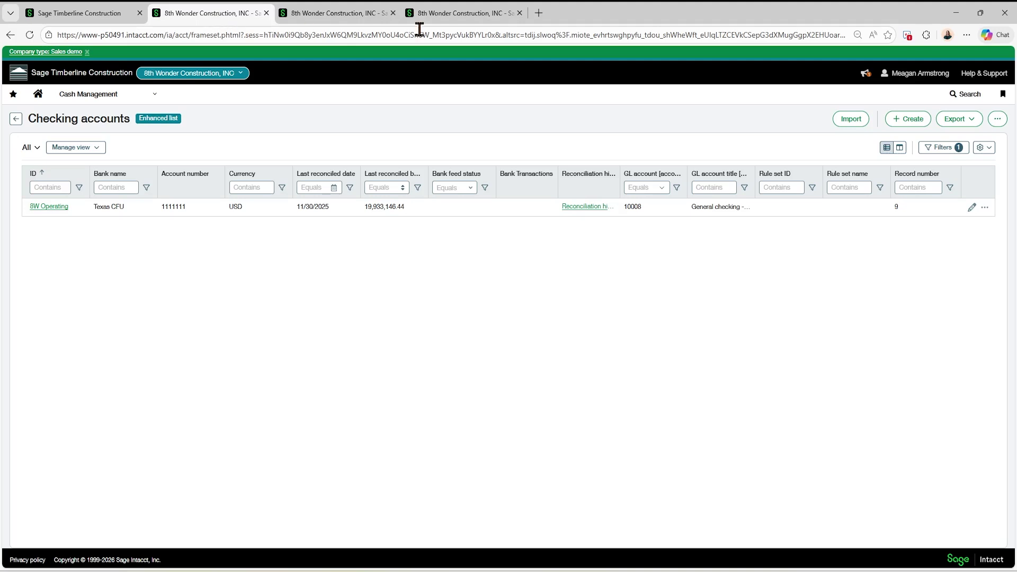
# Open the 8W Operating checking account for editing and examine the company address option in its check printing settings
pyautogui.click(972, 208)
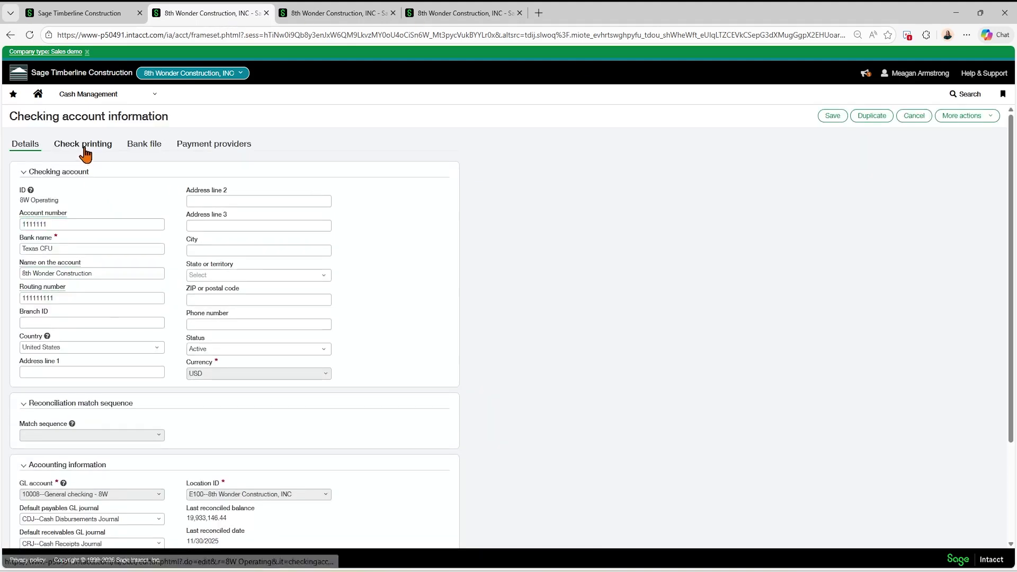
pyautogui.click(82, 144)
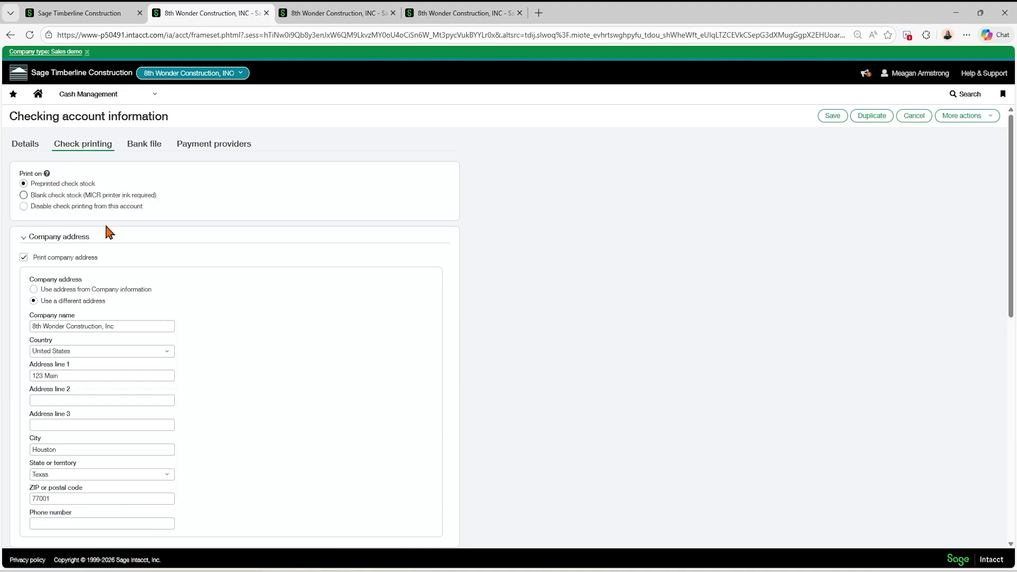
pyautogui.scroll(-2, 322, 236)
pyautogui.scroll(1, 326, 238)
pyautogui.scroll(1, 327, 238)
pyautogui.click(23, 258)
pyautogui.click(24, 258)
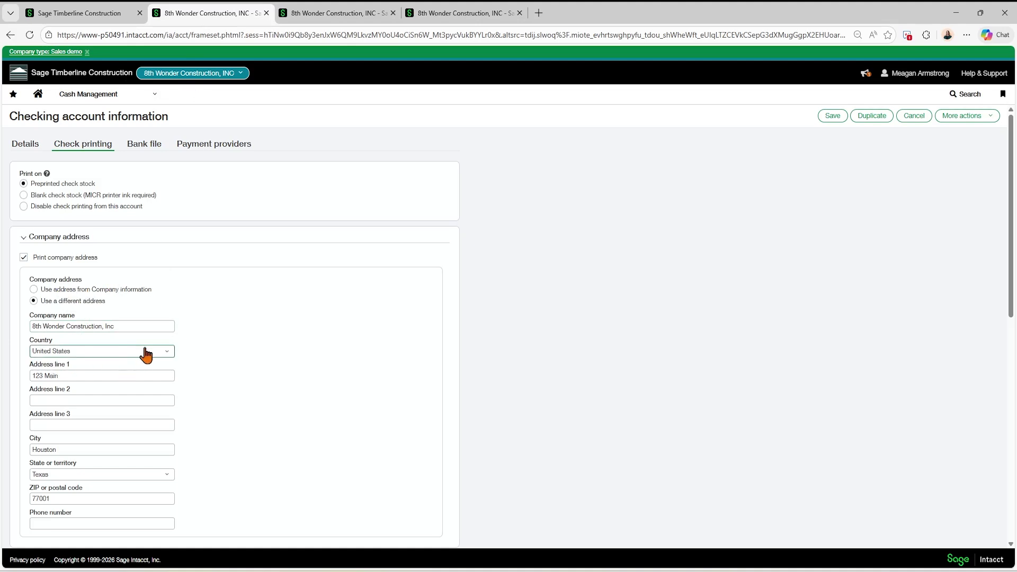
# Examine the address fields, company logo, signatures and print settings used for the account's checks
pyautogui.scroll(-3, 106, 397)
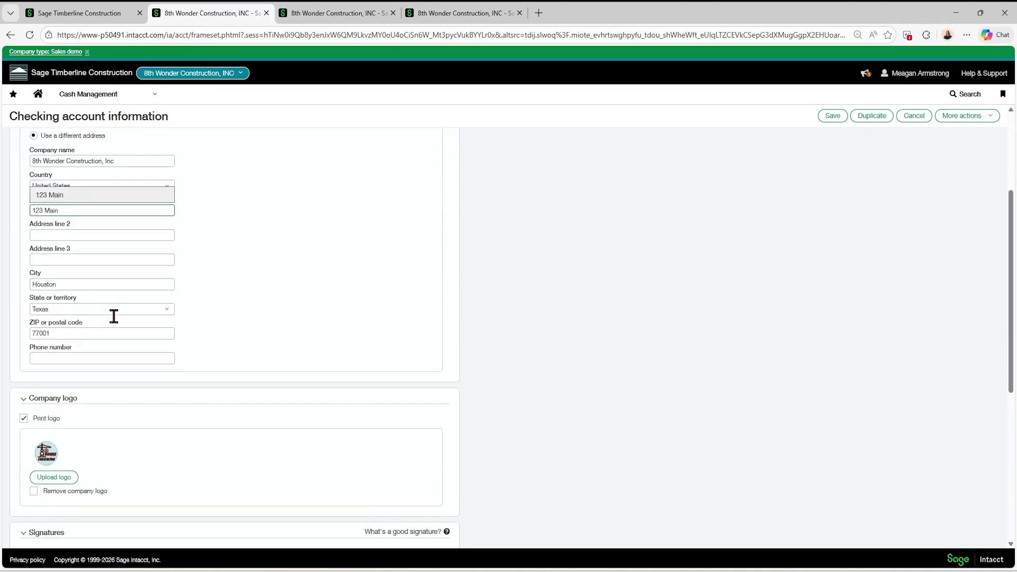
pyautogui.scroll(-3, 343, 356)
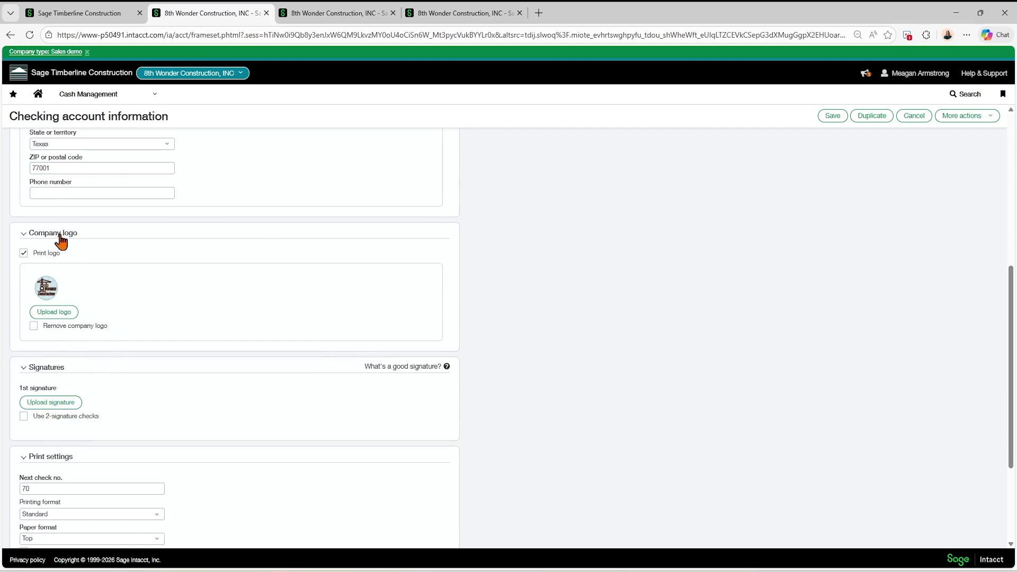
pyautogui.scroll(-3, 68, 390)
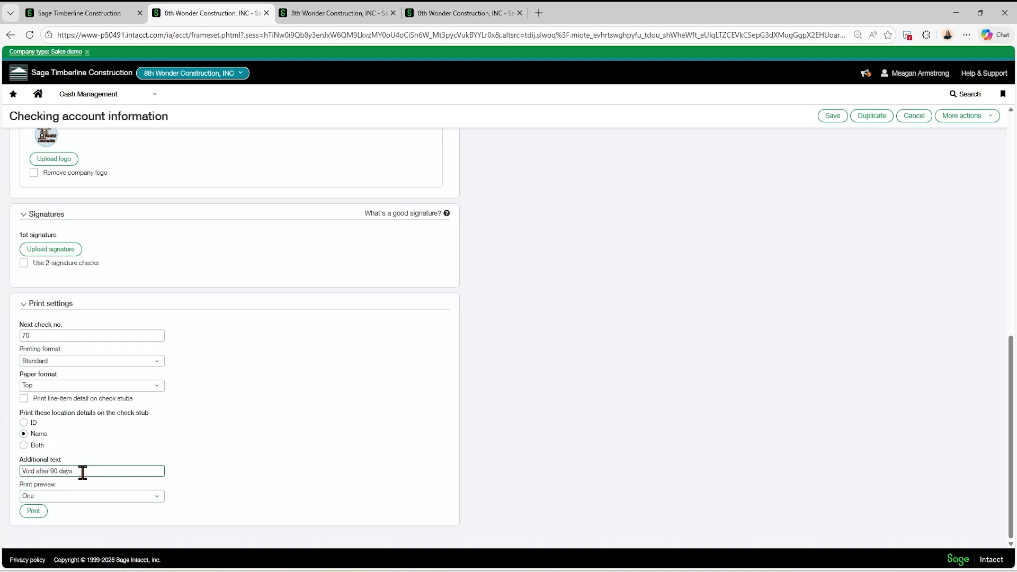
pyautogui.scroll(7, 84, 473)
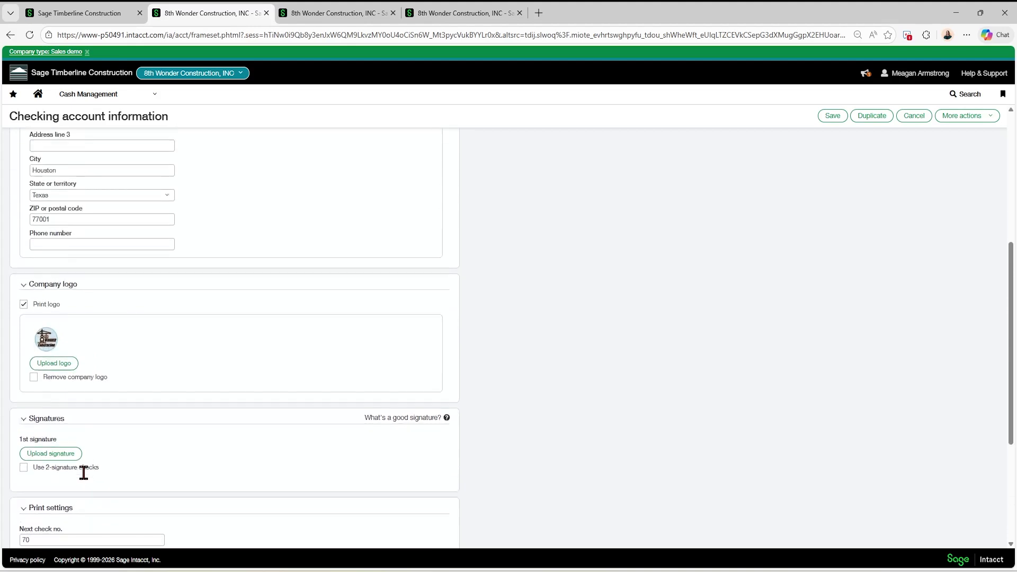
pyautogui.scroll(2, 87, 480)
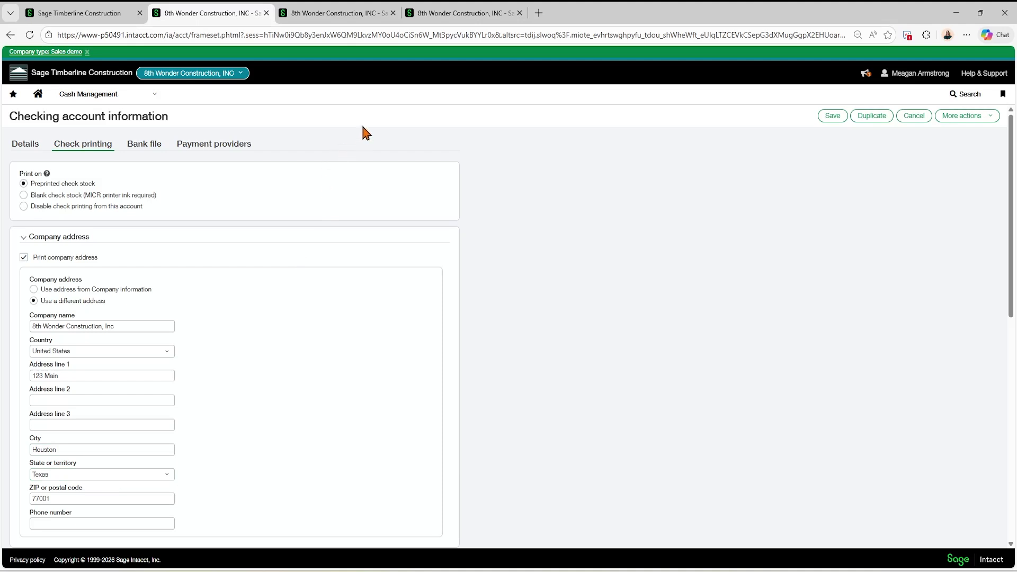
# Switch to the Armstrong Builders vendor record and examine the term discount check stub option in its payment information
pyautogui.click(70, 16)
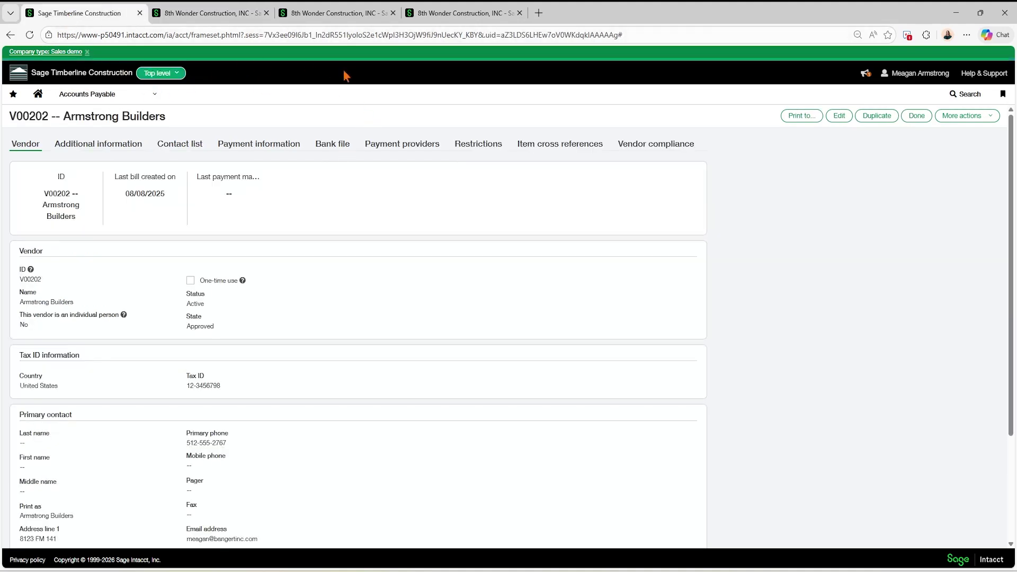
pyautogui.click(247, 149)
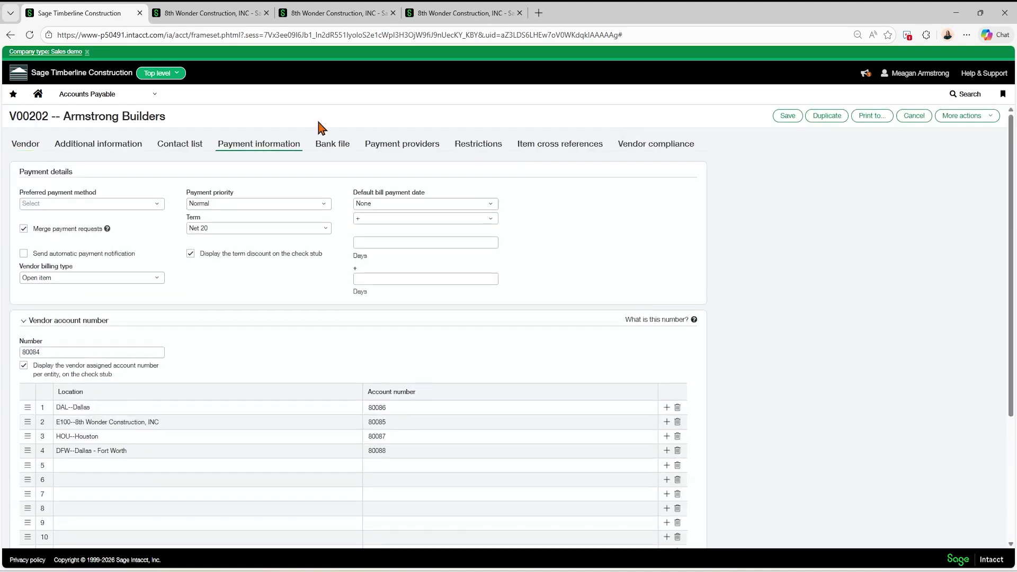
pyautogui.moveTo(201, 253); pyautogui.dragTo(333, 257)
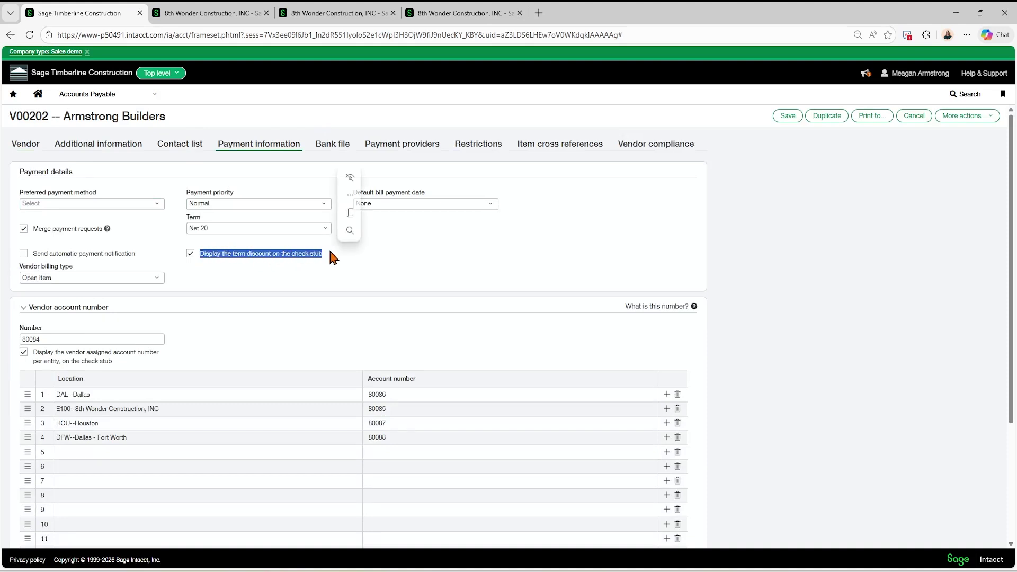
pyautogui.click(331, 259)
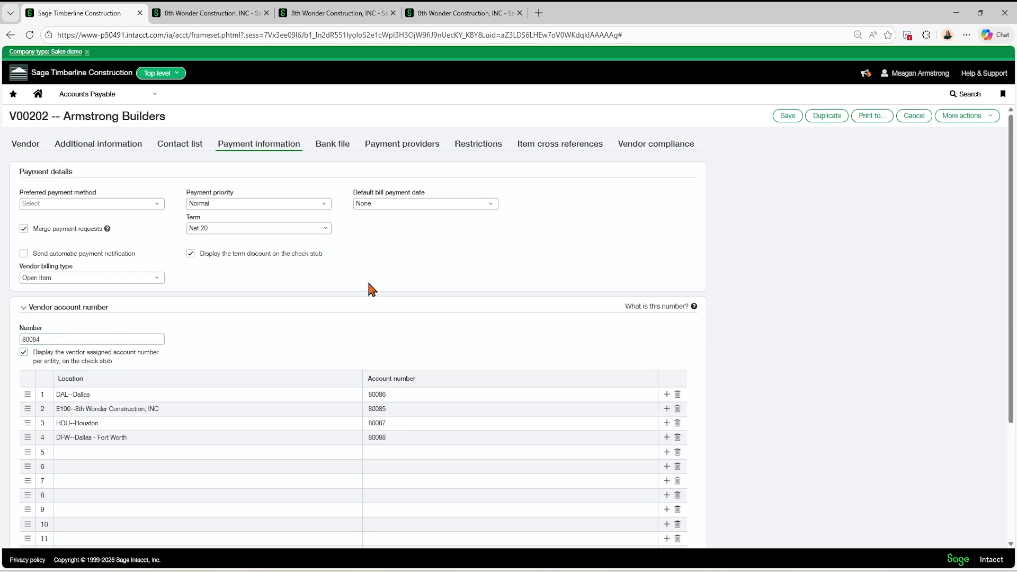
# Compare the queued checks and the Armstrong Builders bill's entry location with the vendor account numbers assigned per location
pyautogui.click(479, 21)
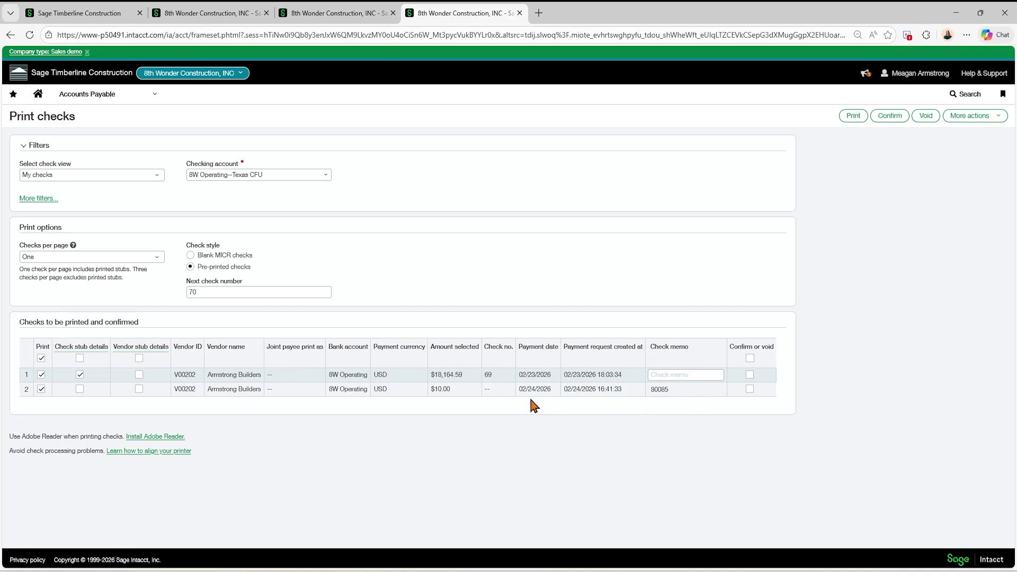
pyautogui.click(326, 15)
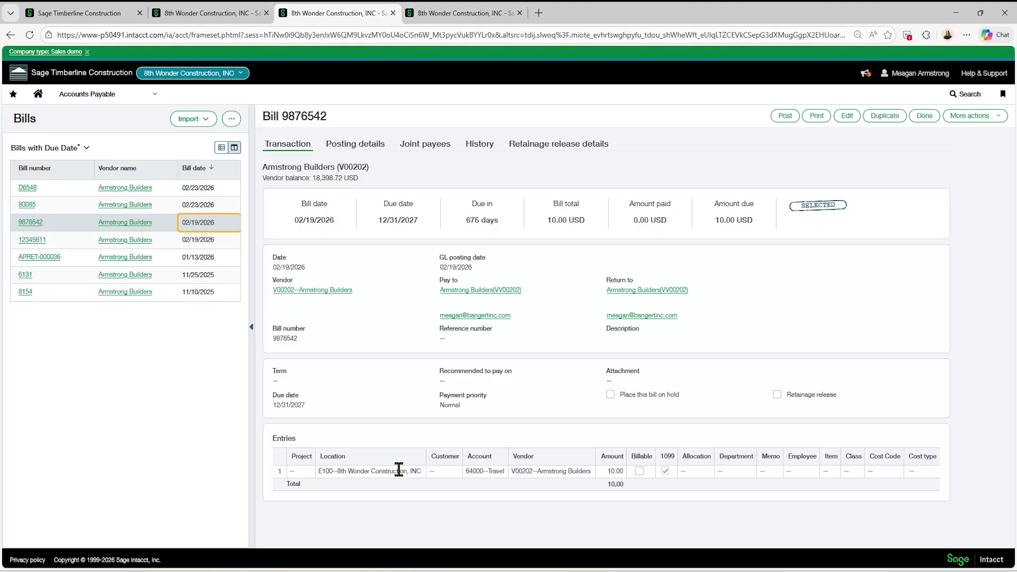
pyautogui.click(85, 16)
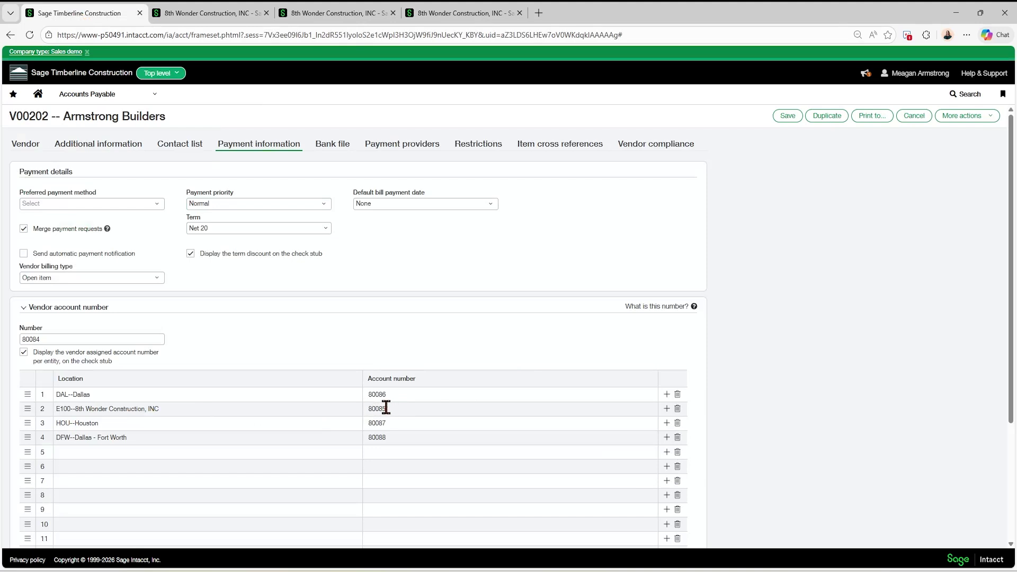
# Set the check memo of the $10.00 Armstrong Builders check to "misc exp" in the list of checks to print
pyautogui.click(447, 20)
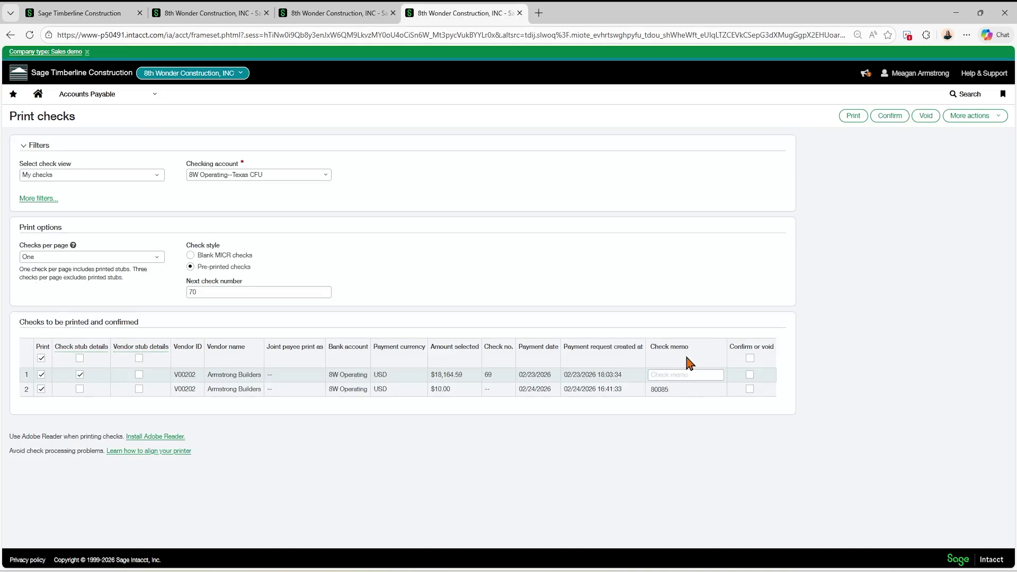
pyautogui.click(681, 390)
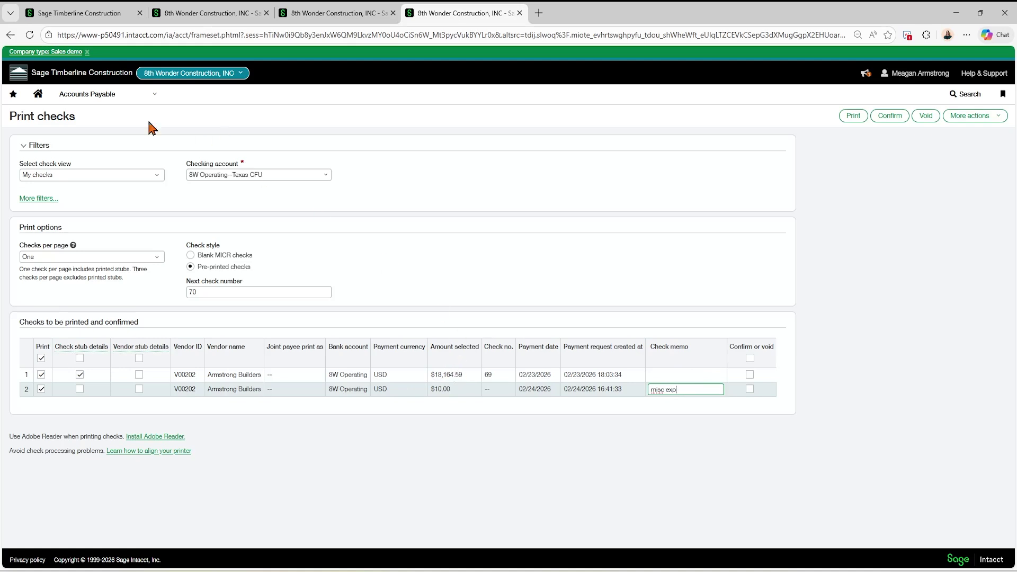
pyautogui.click(93, 14)
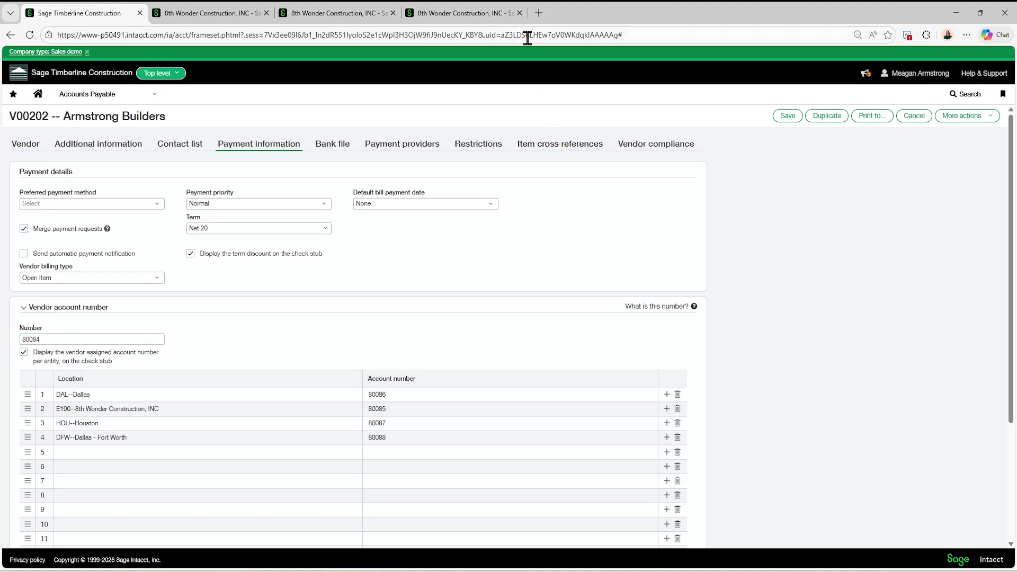
pyautogui.click(483, 17)
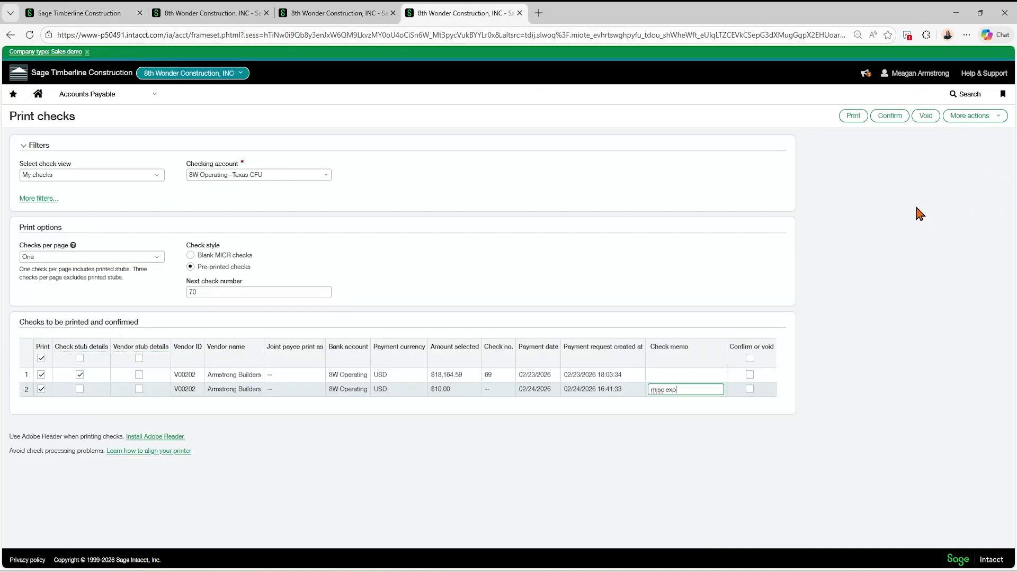
# Print the selected checks, including the already numbered one, and expand the print preview to full size
pyautogui.click(859, 127)
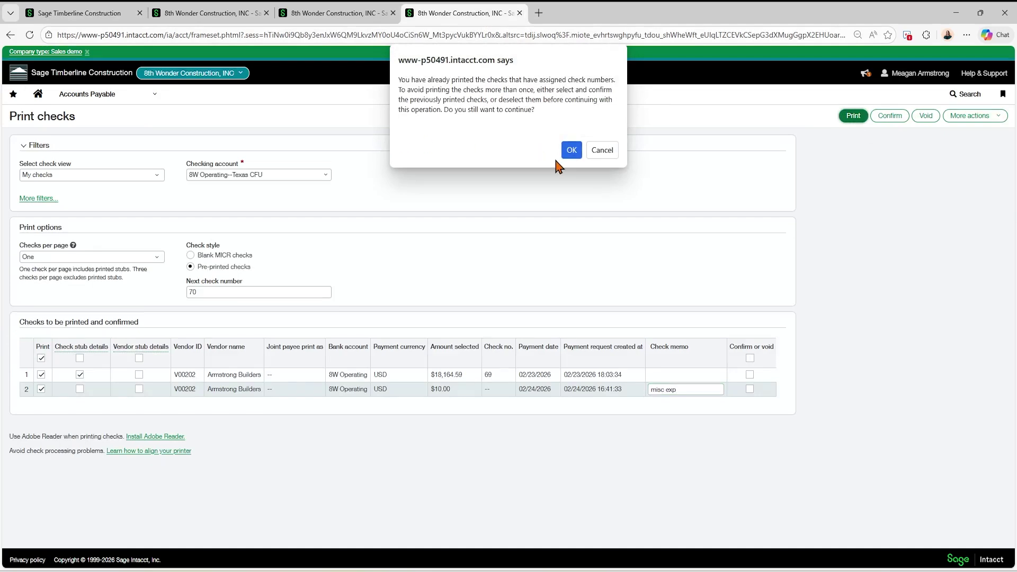
pyautogui.click(570, 151)
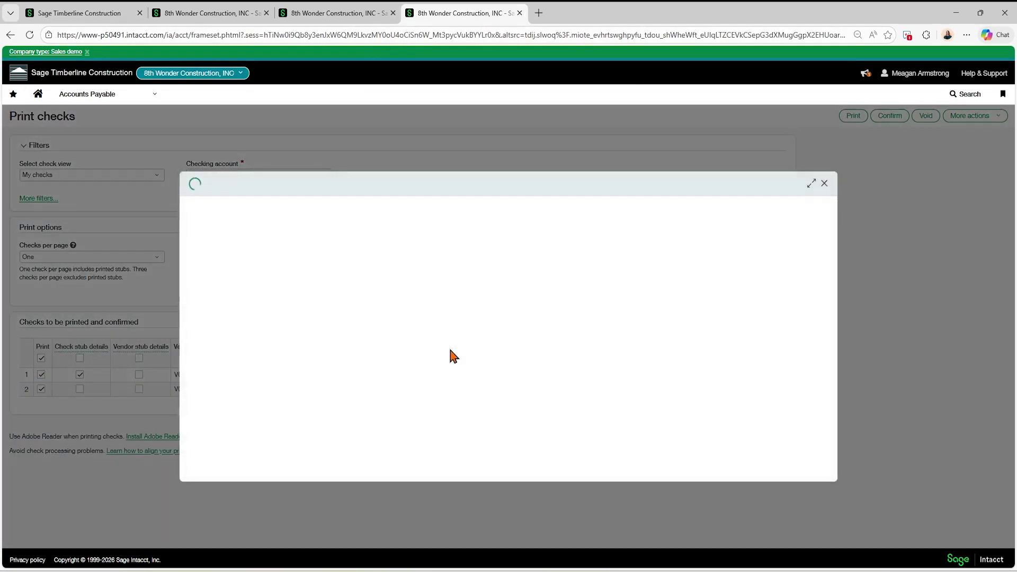
pyautogui.click(811, 184)
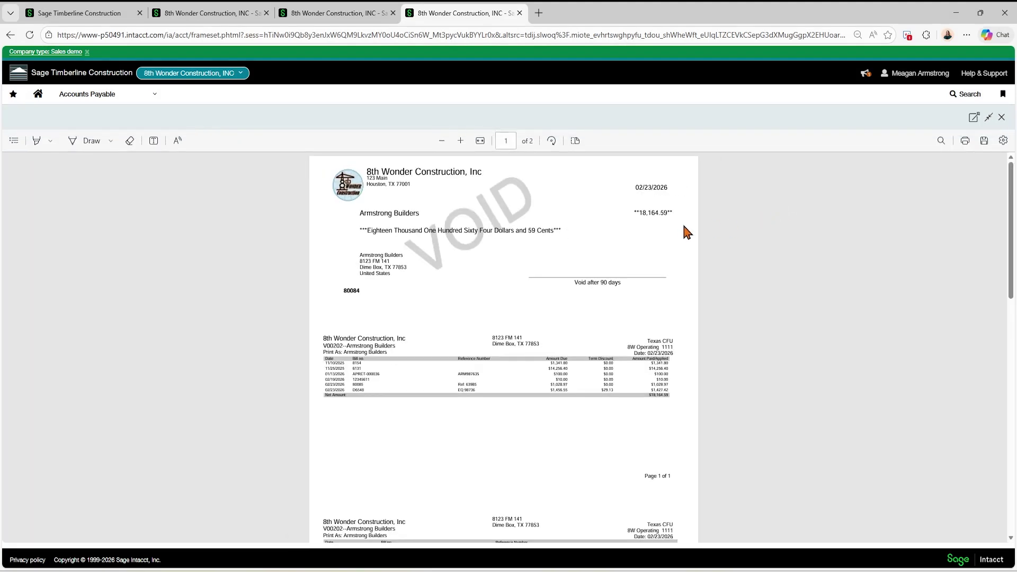
# Compare the memo on the first previewed check with the vendor account number in the vendor's payment information
pyautogui.scroll(5, 693, 233)
pyautogui.scroll(1, 693, 256)
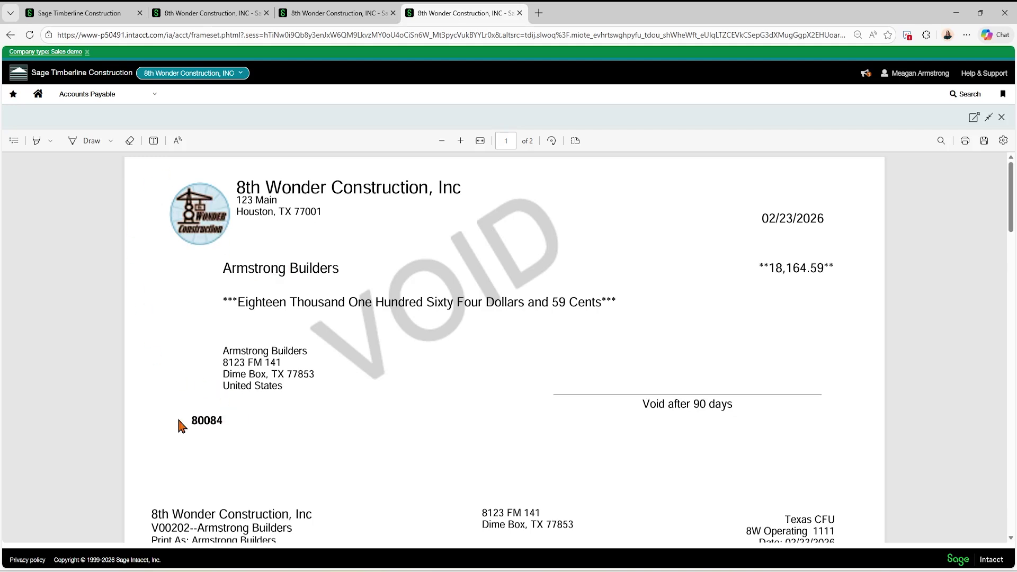
pyautogui.click(87, 14)
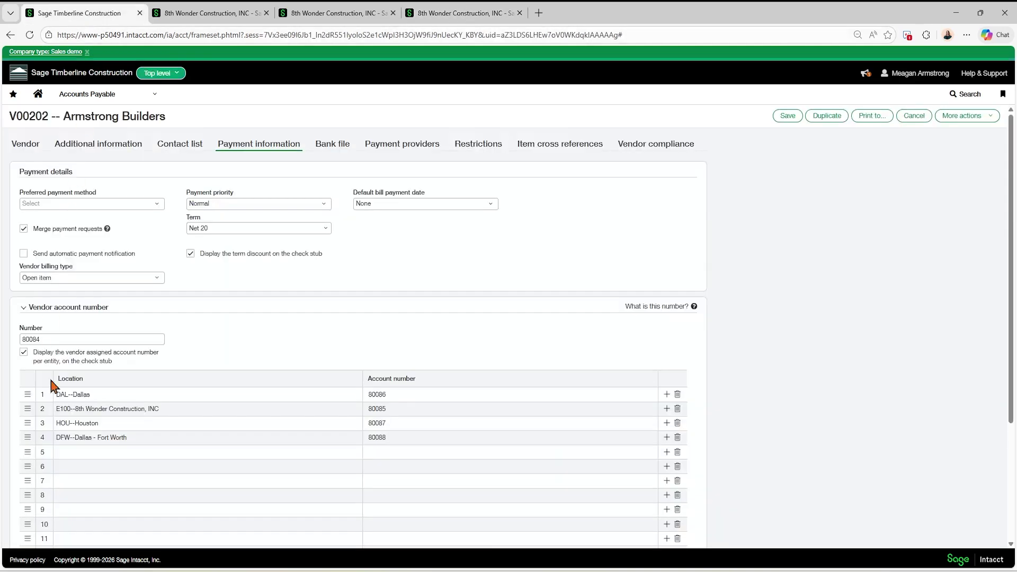
pyautogui.click(449, 14)
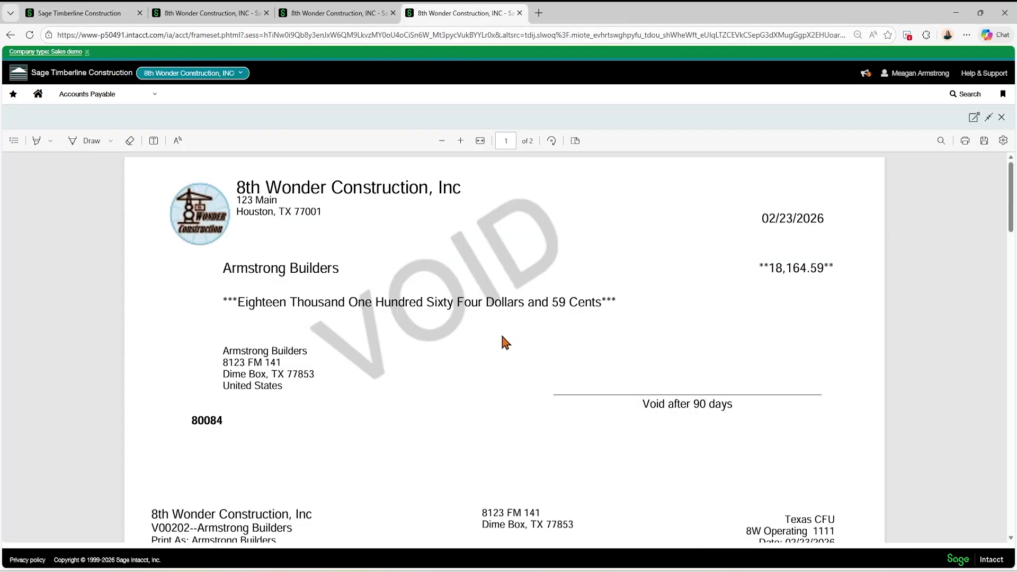
# Examine the memo on the second previewed check and the first check's detailed stub with vendor account numbers per line
pyautogui.scroll(-15, 501, 343)
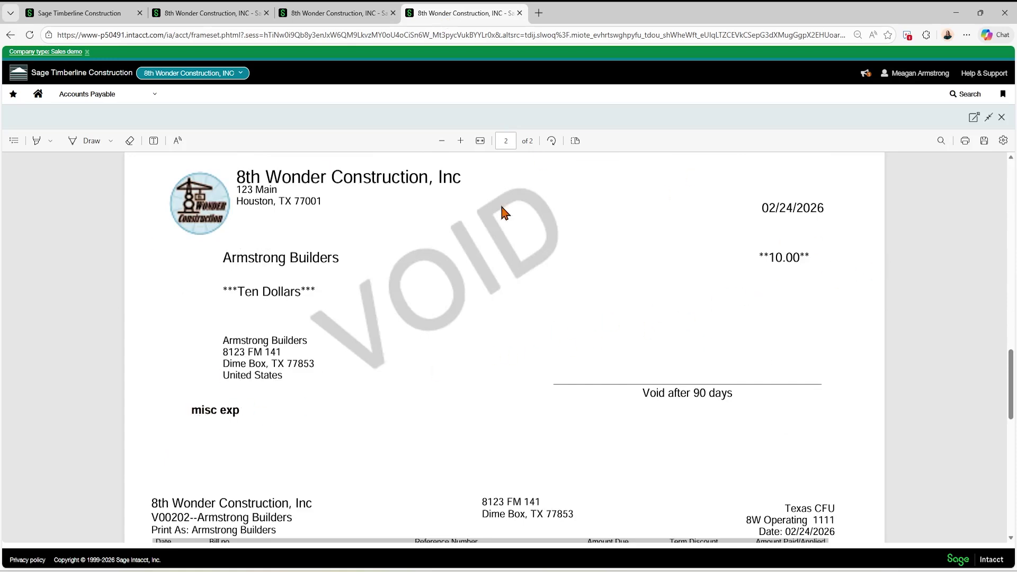
pyautogui.scroll(10, 449, 320)
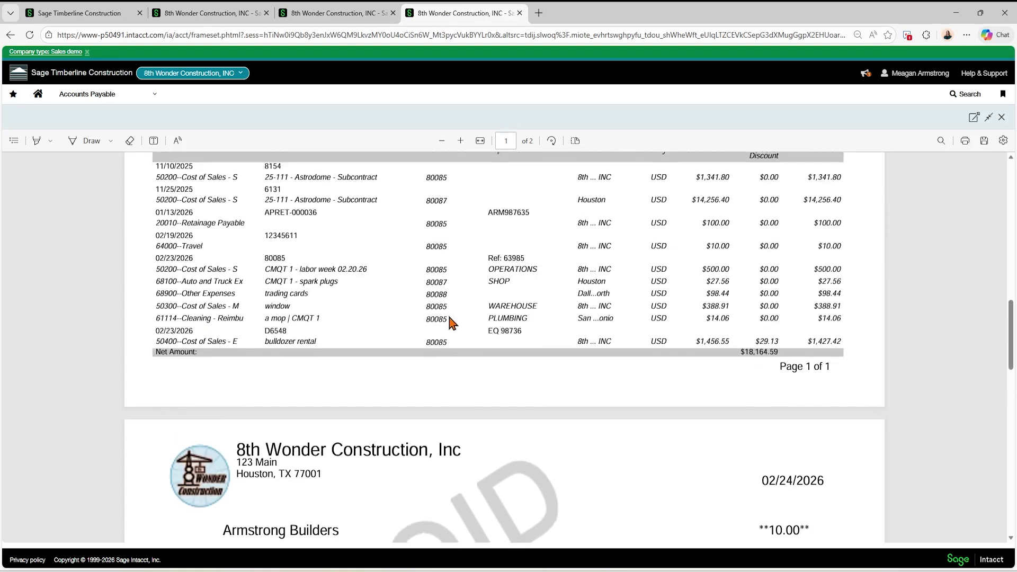
pyautogui.scroll(5, 449, 320)
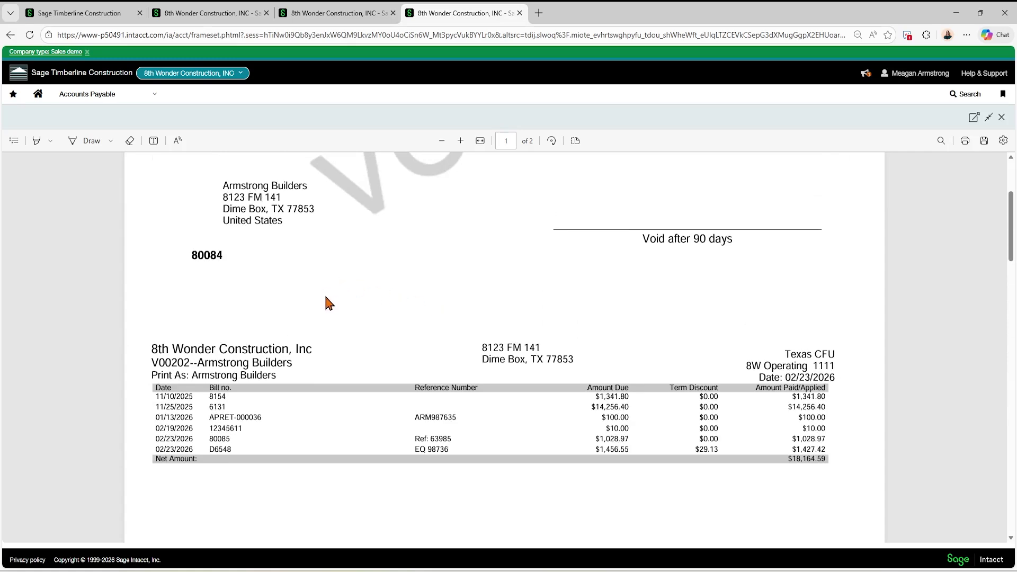
pyautogui.scroll(-8, 331, 302)
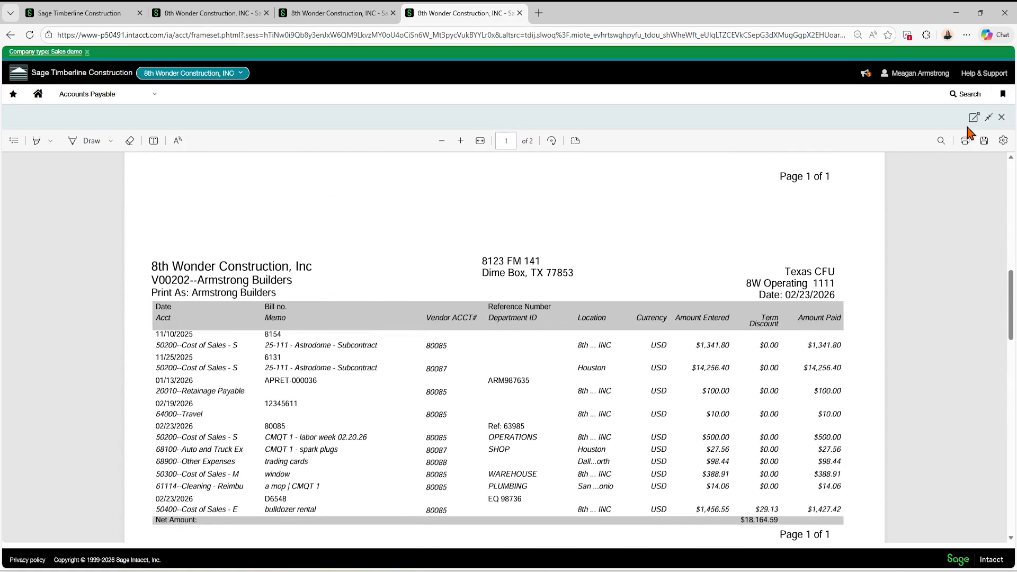
pyautogui.click(988, 118)
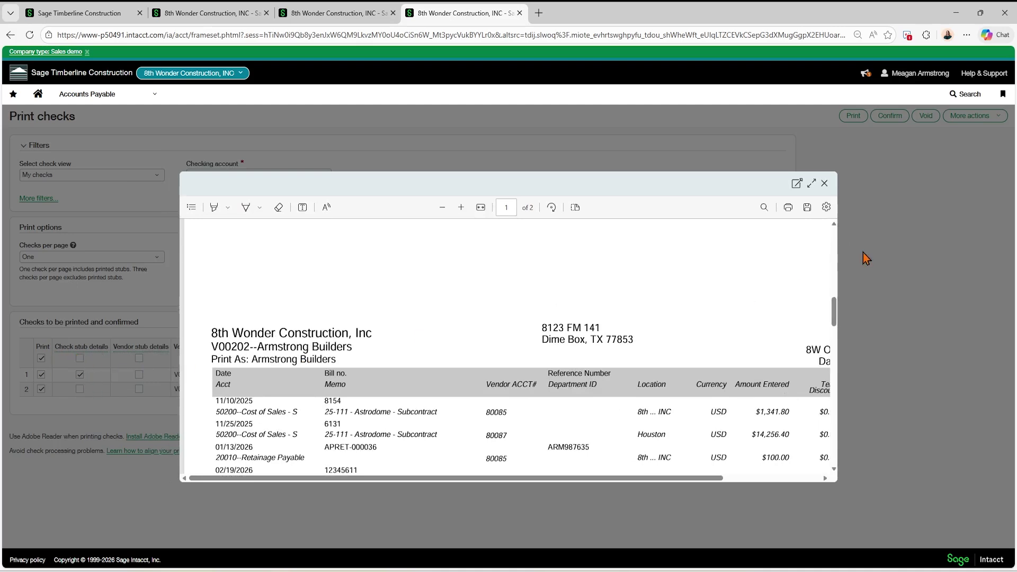
pyautogui.click(811, 183)
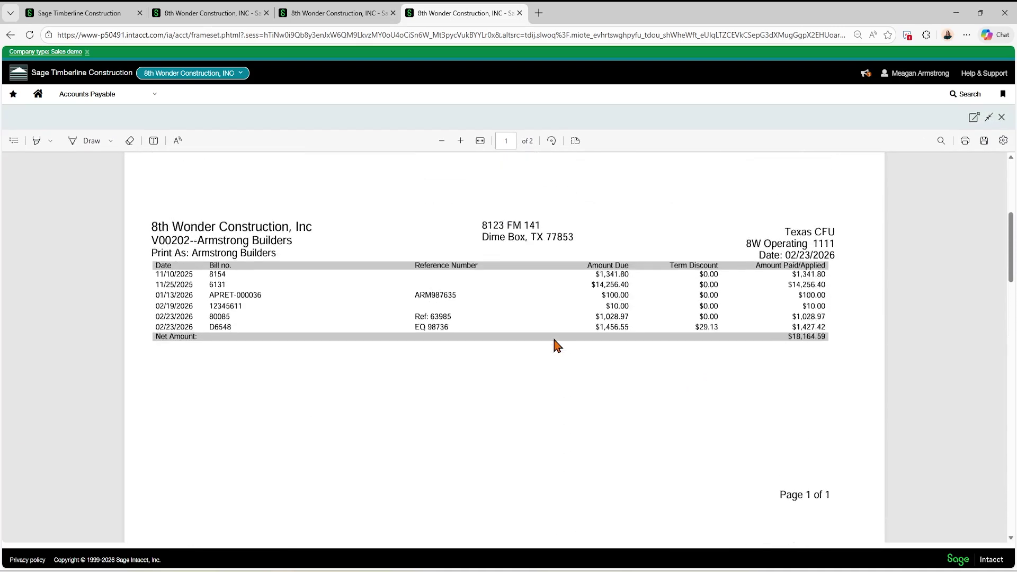
# Compare the first check's face and its stub's term discounts with the vendor's payment information settings
pyautogui.scroll(5, 555, 346)
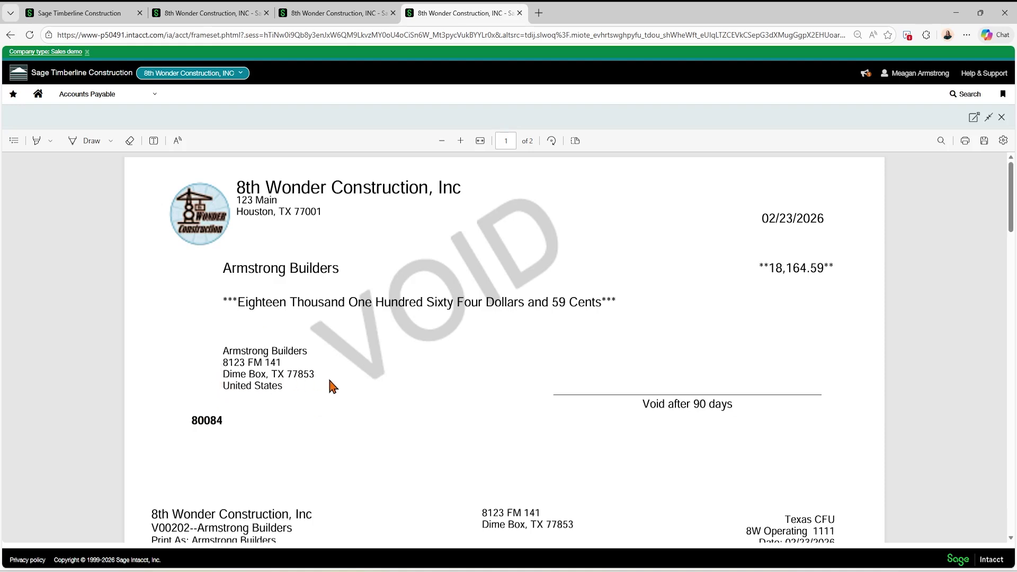
pyautogui.scroll(-4, 667, 312)
pyautogui.scroll(1, 756, 276)
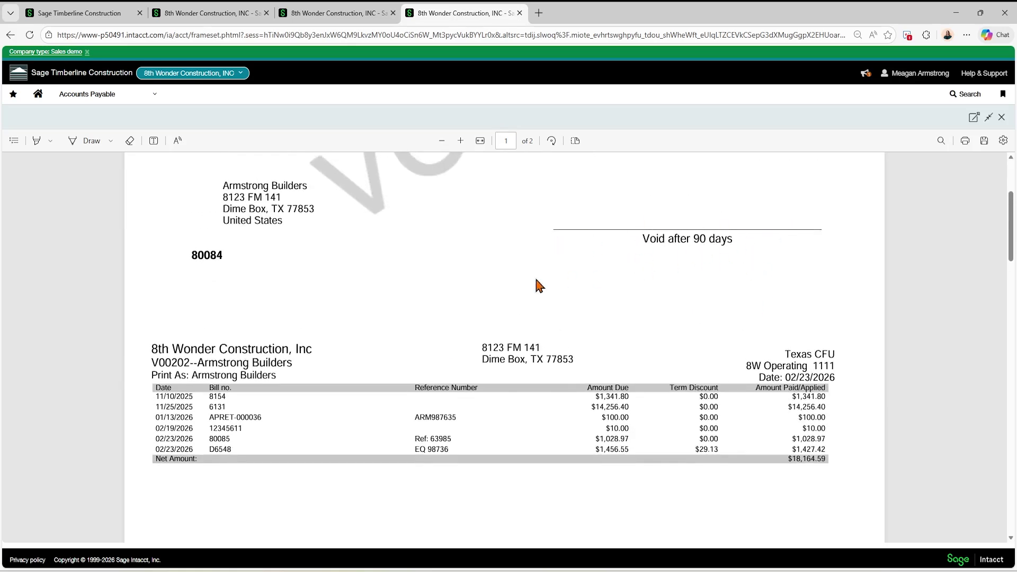
pyautogui.scroll(-4, 477, 296)
pyautogui.scroll(1, 371, 307)
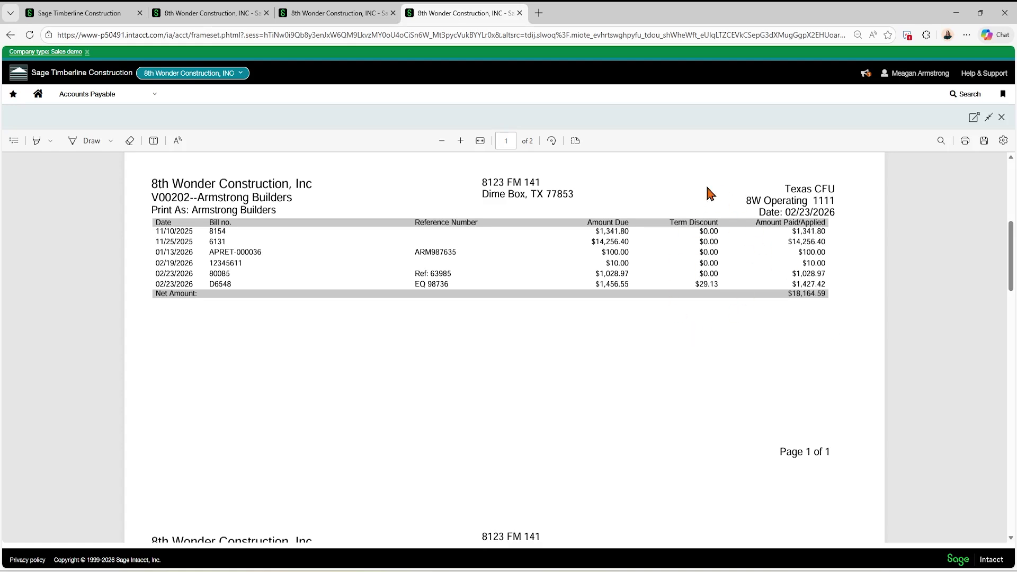
pyautogui.click(86, 21)
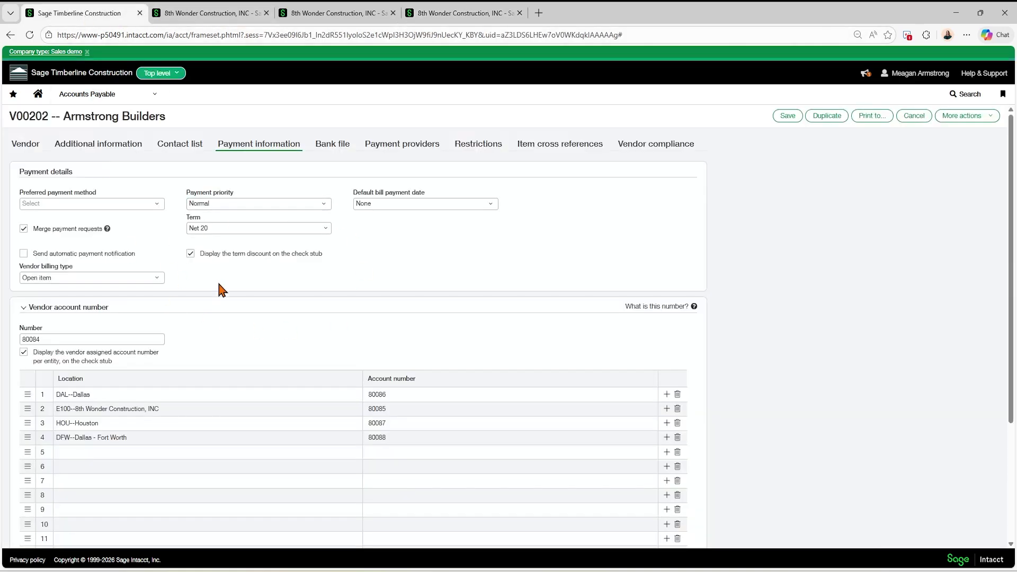
# Review the reference numbers on the first check's stubs, and open bill 80085 at full width with its entries in view
pyautogui.click(464, 15)
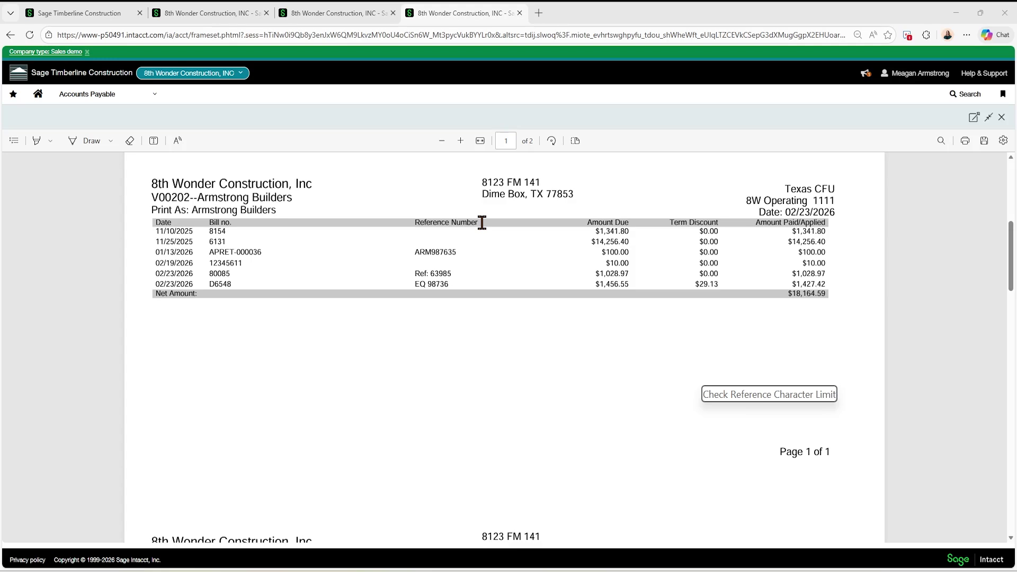
pyautogui.scroll(-6, 485, 215)
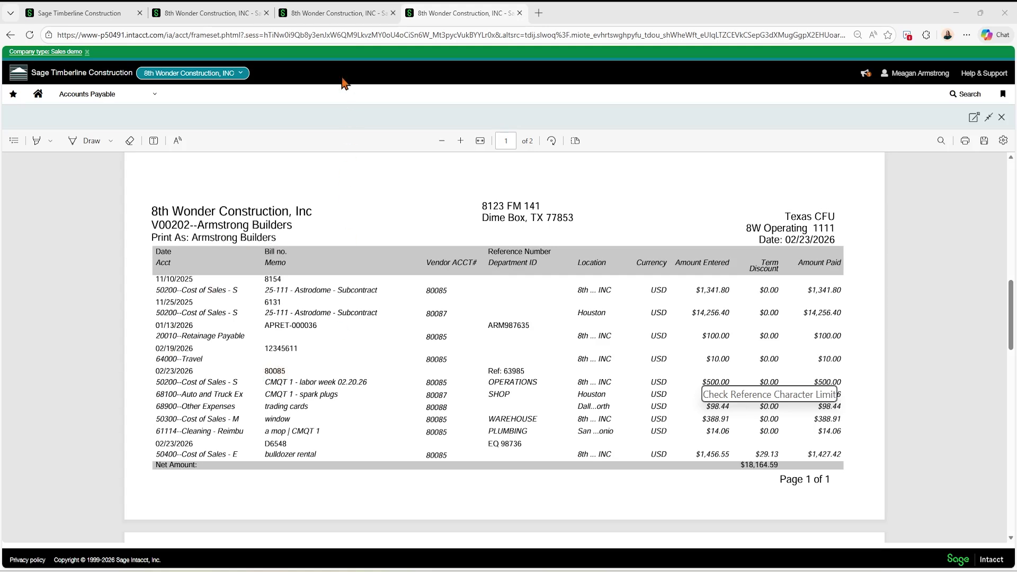
pyautogui.click(341, 16)
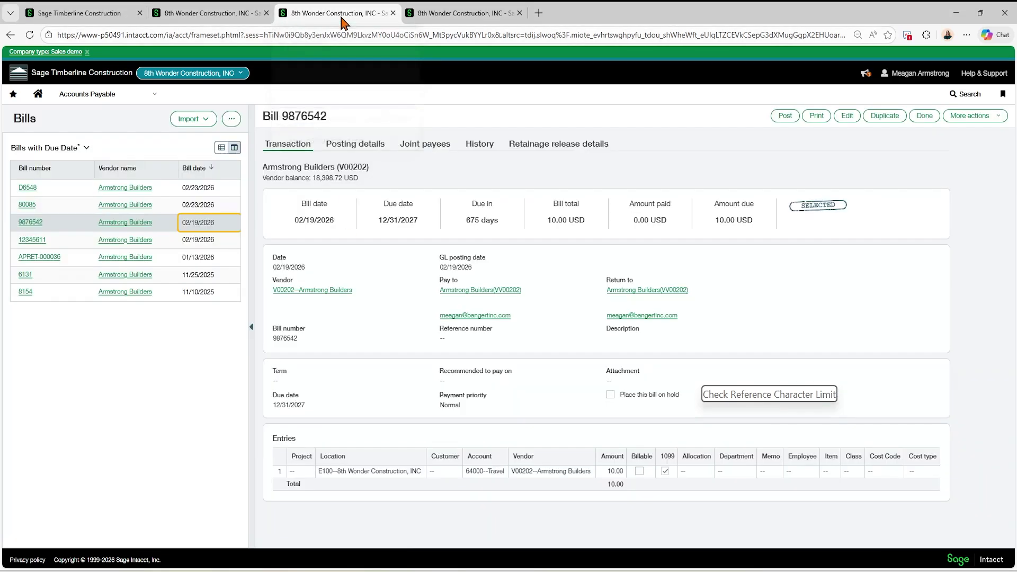
pyautogui.click(26, 205)
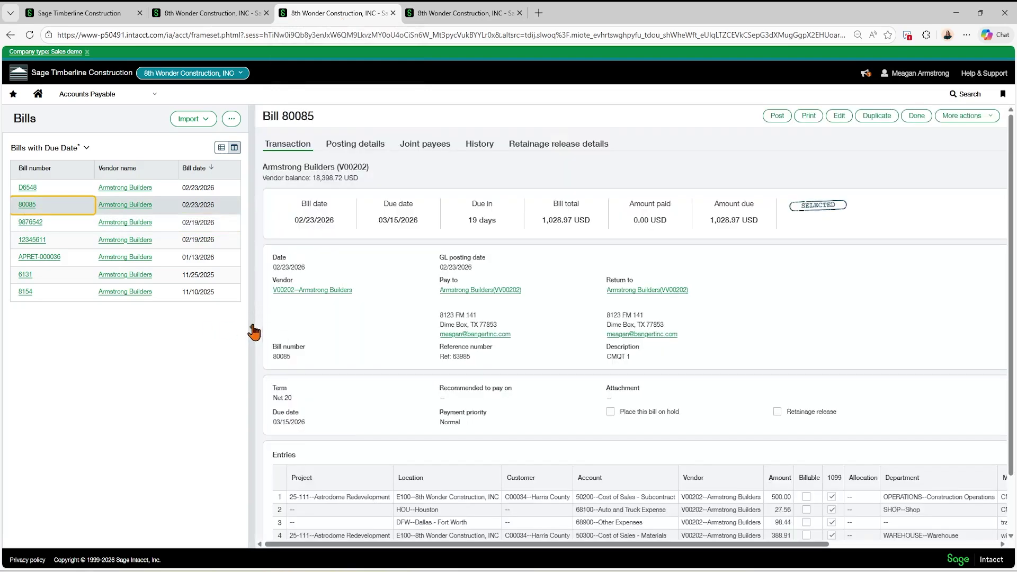
pyautogui.click(254, 332)
pyautogui.scroll(-2, 619, 276)
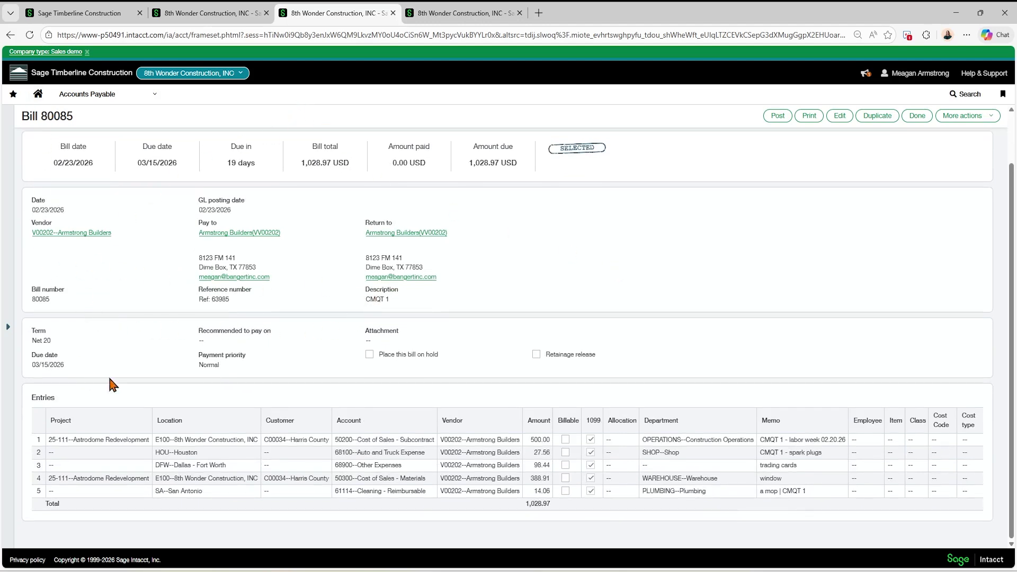
# Compare the reference number and locations on the check's summary and detailed stubs with those on bill 80085
pyautogui.click(466, 16)
pyautogui.scroll(-5, 511, 241)
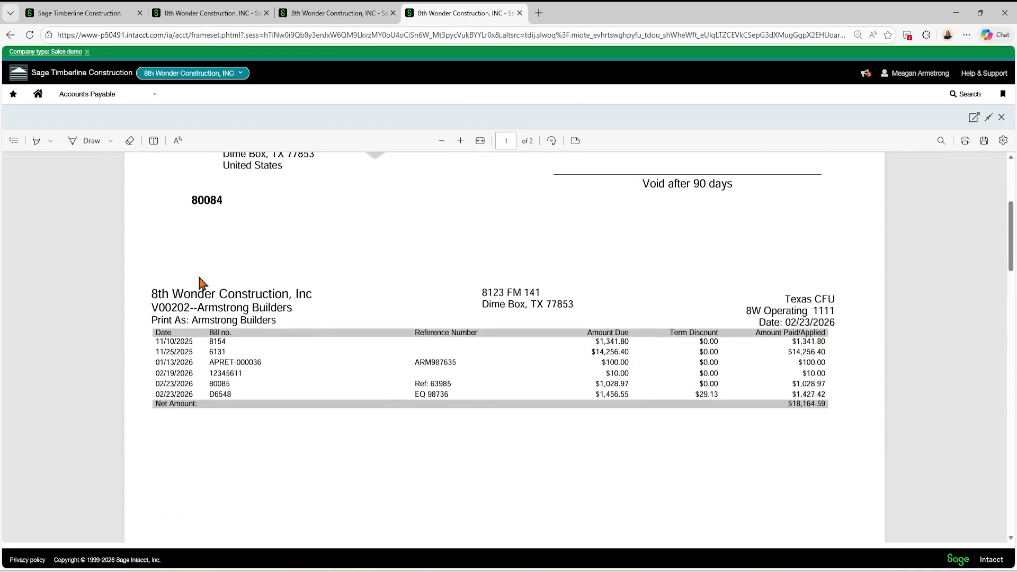
pyautogui.click(309, 16)
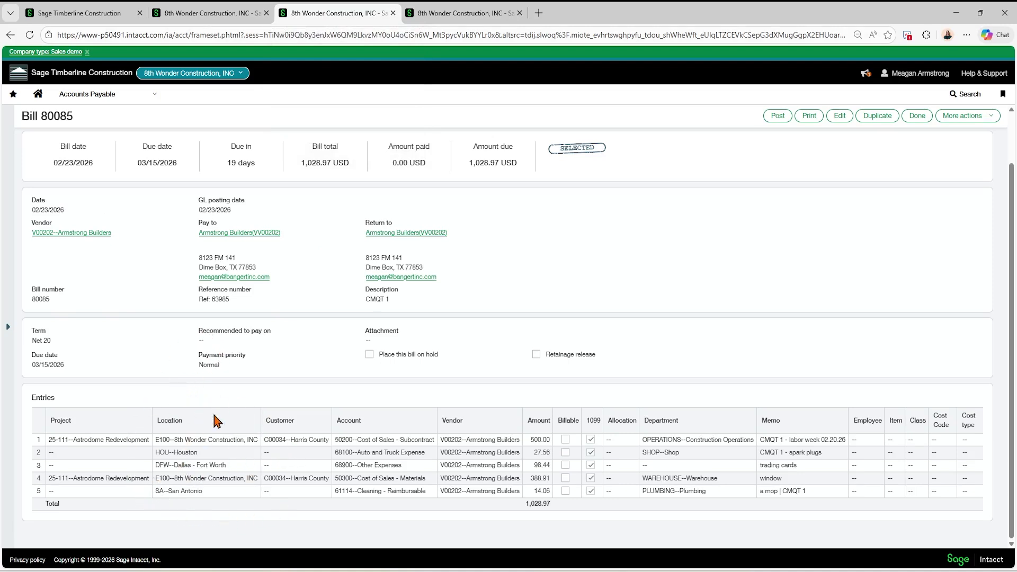
pyautogui.click(440, 16)
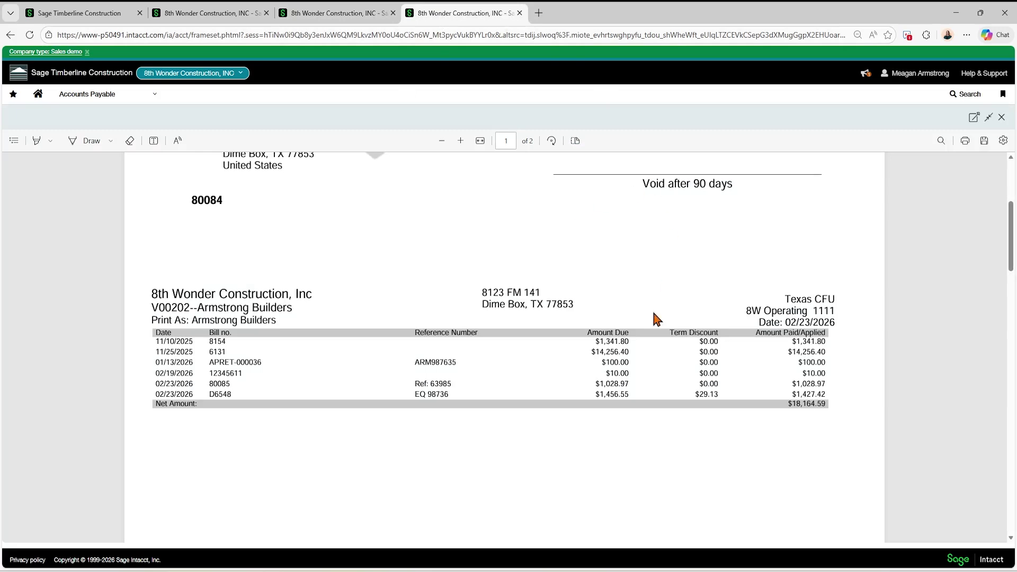
pyautogui.scroll(-8, 627, 344)
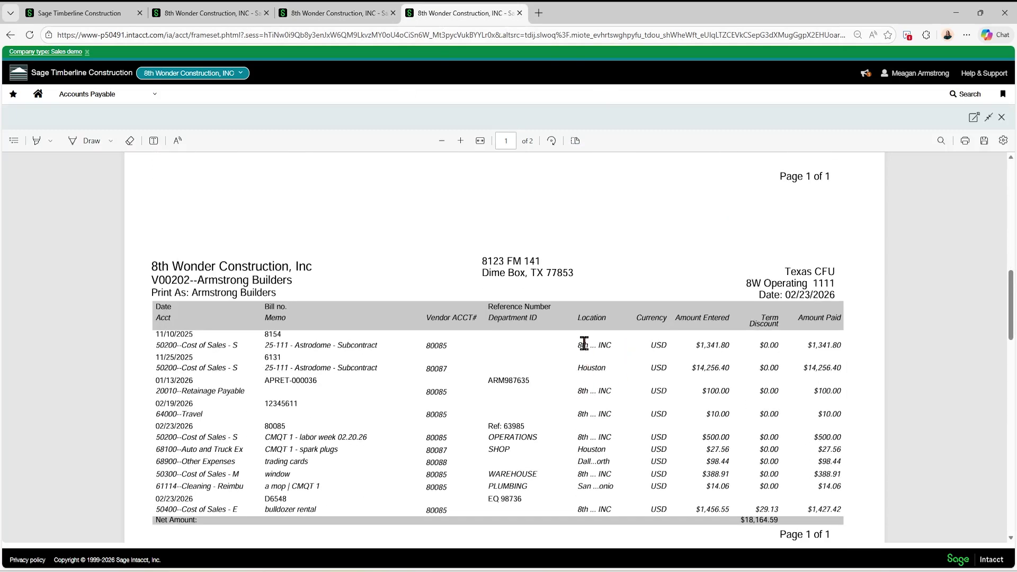
pyautogui.scroll(-1, 604, 344)
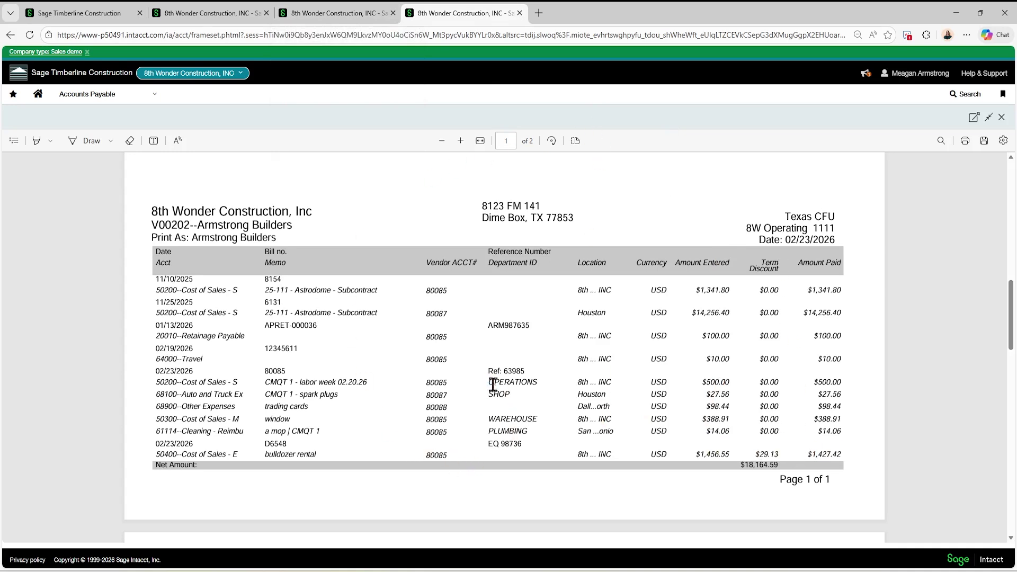
# Compare the department IDs and line memos of bill 80085 on the detailed stub with the bill's own entries
pyautogui.moveTo(493, 384); pyautogui.dragTo(538, 395)
pyautogui.click(525, 400)
pyautogui.moveTo(266, 385); pyautogui.dragTo(370, 385)
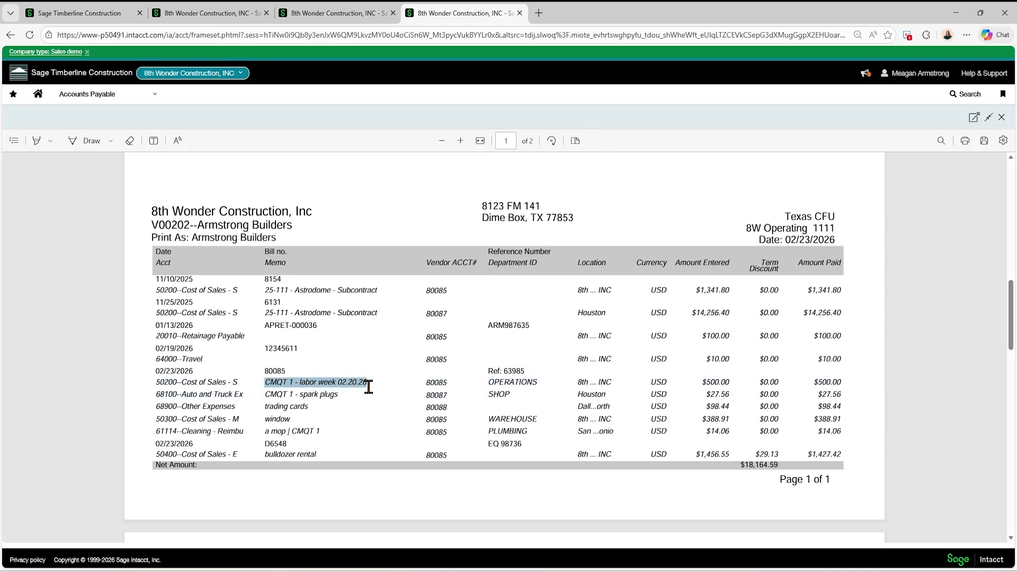
pyautogui.moveTo(265, 396); pyautogui.dragTo(339, 397)
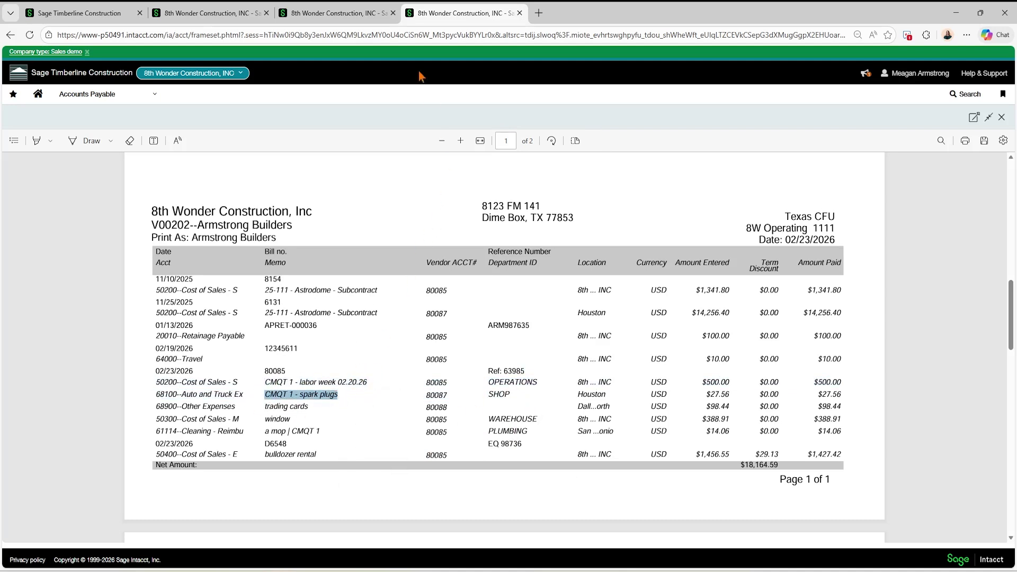
pyautogui.click(320, 20)
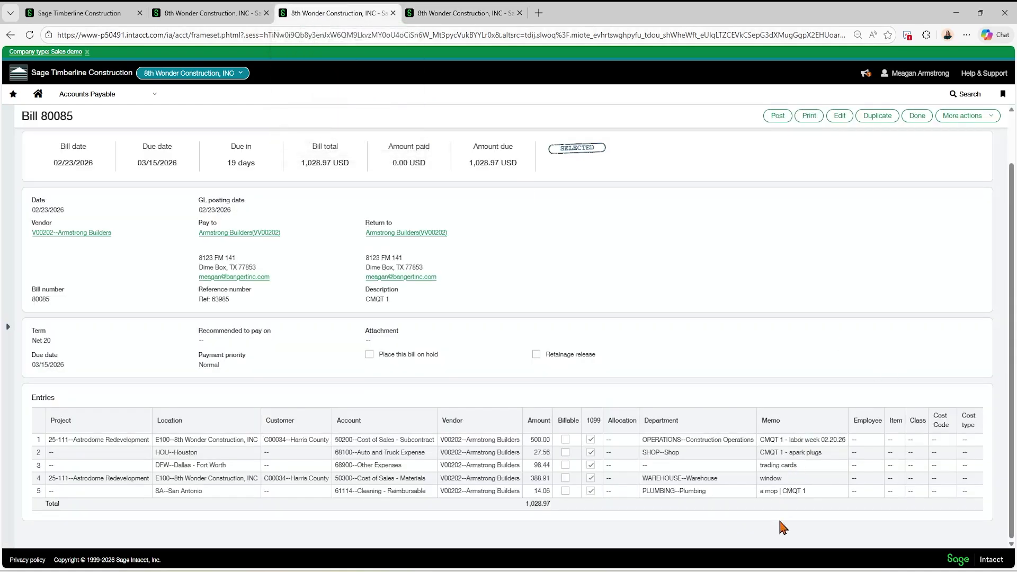
# Return to the check preview and review the first check from its detailed stub back up to its face
pyautogui.click(451, 17)
pyautogui.click(705, 403)
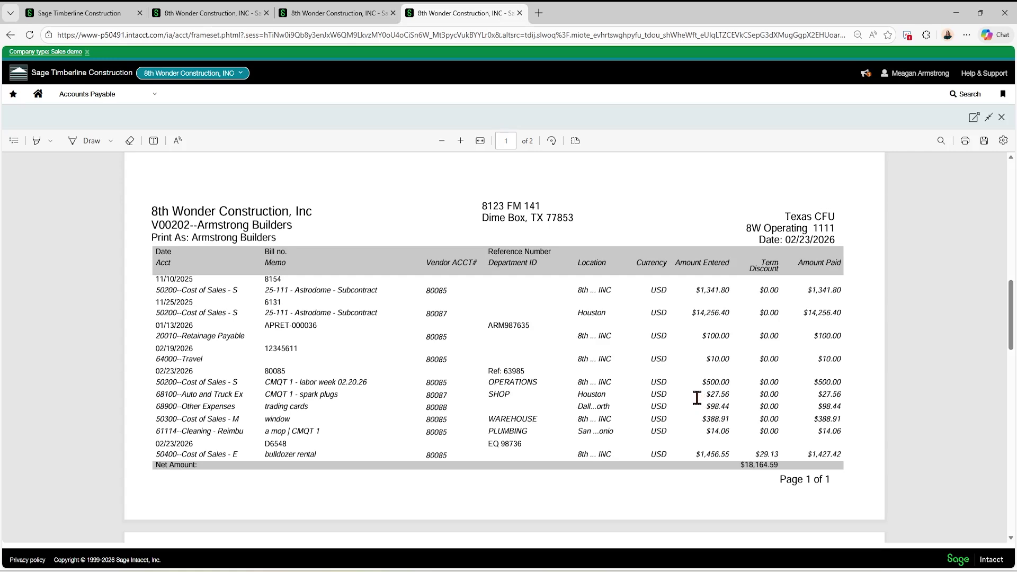
pyautogui.scroll(10, 696, 398)
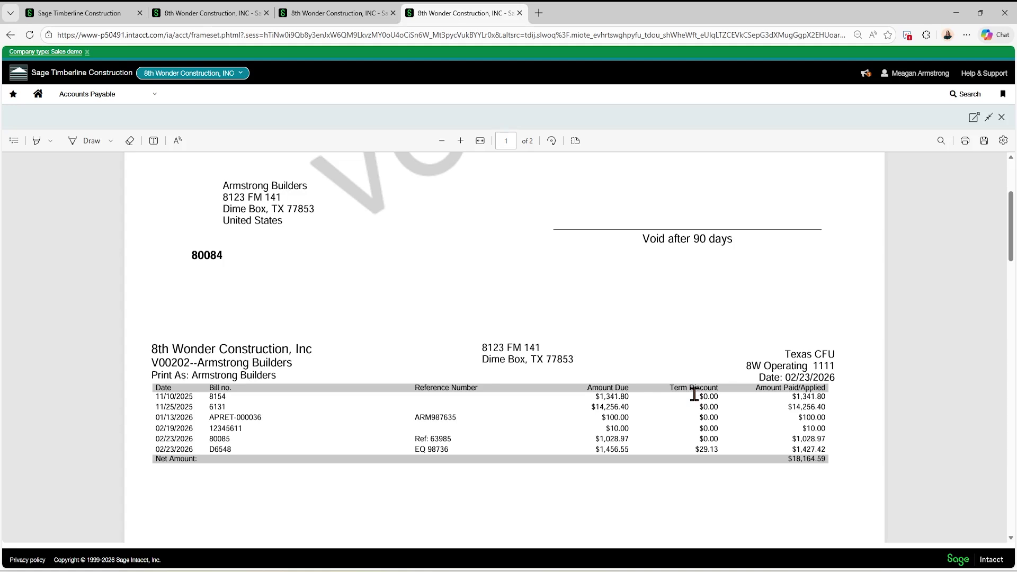
pyautogui.scroll(3, 694, 394)
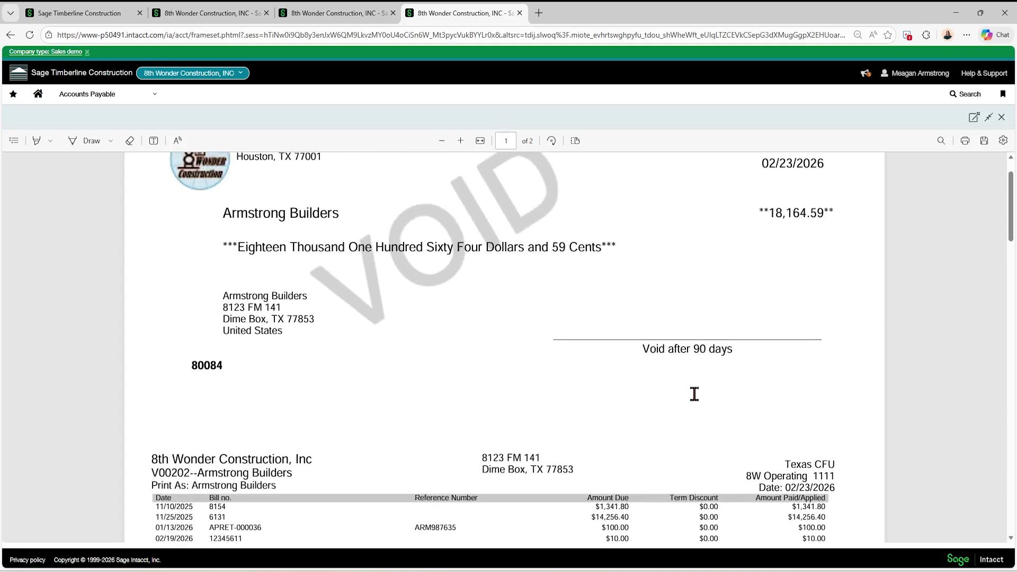